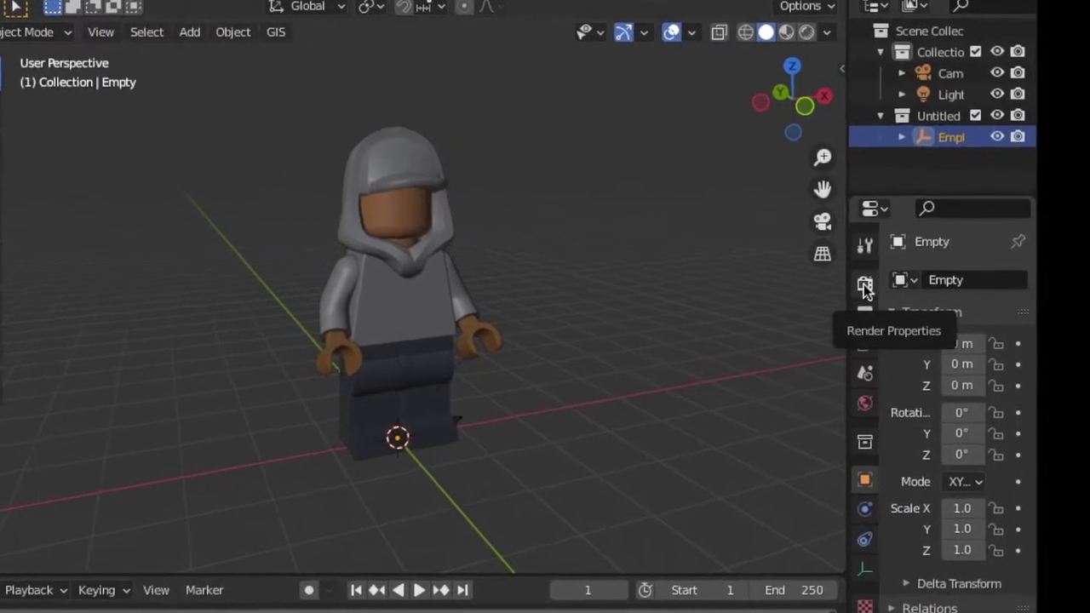
Set the scene's render engine to Cycles
{"action": "left_click", "coordinate": [865, 287]}
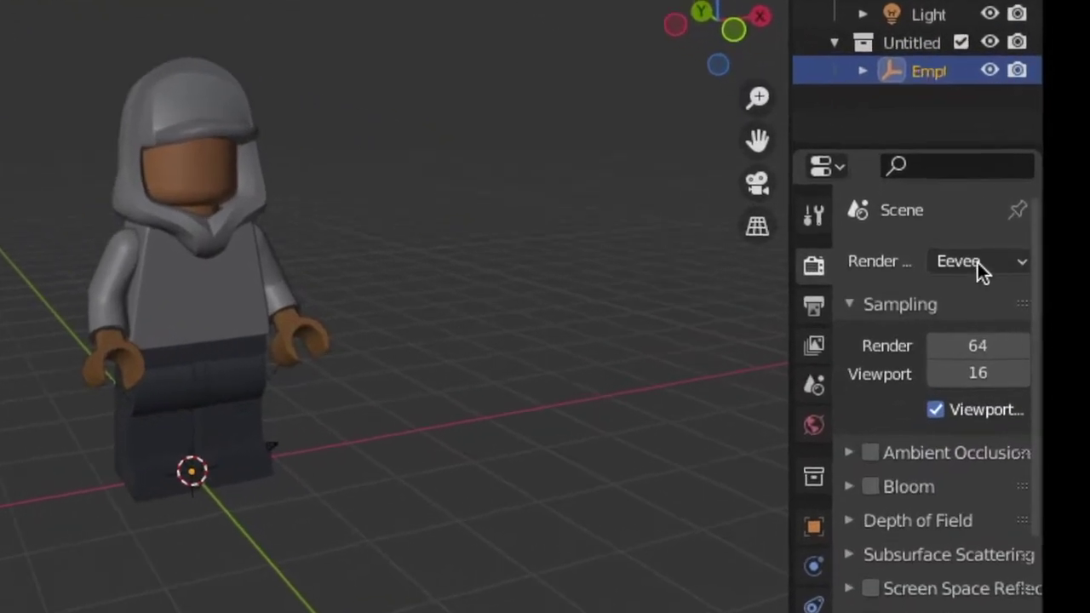
{"action": "left_click", "coordinate": [984, 253]}
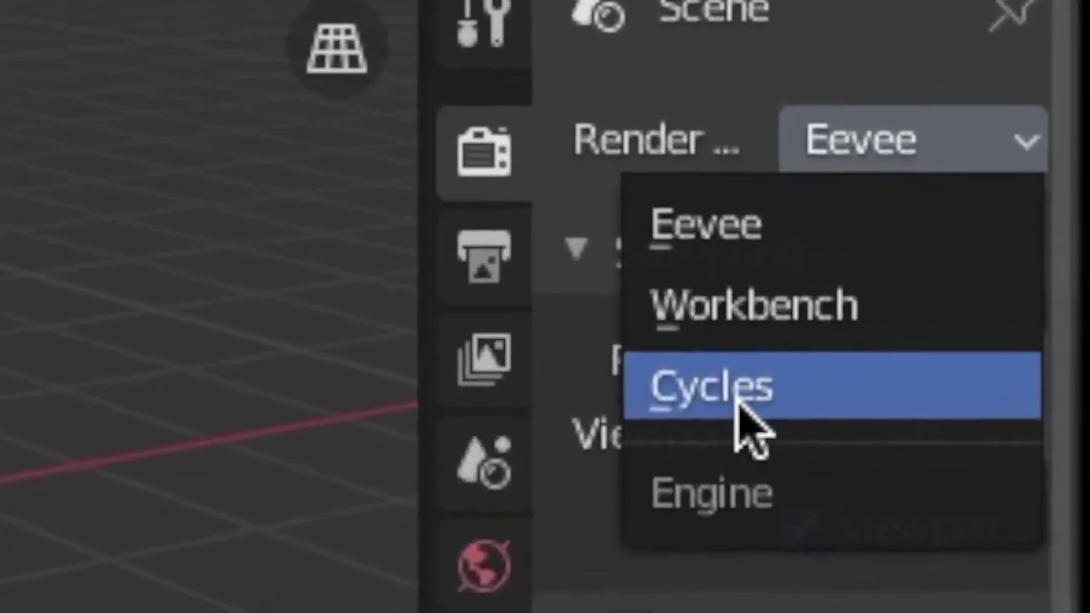
{"action": "left_click", "coordinate": [786, 385]}
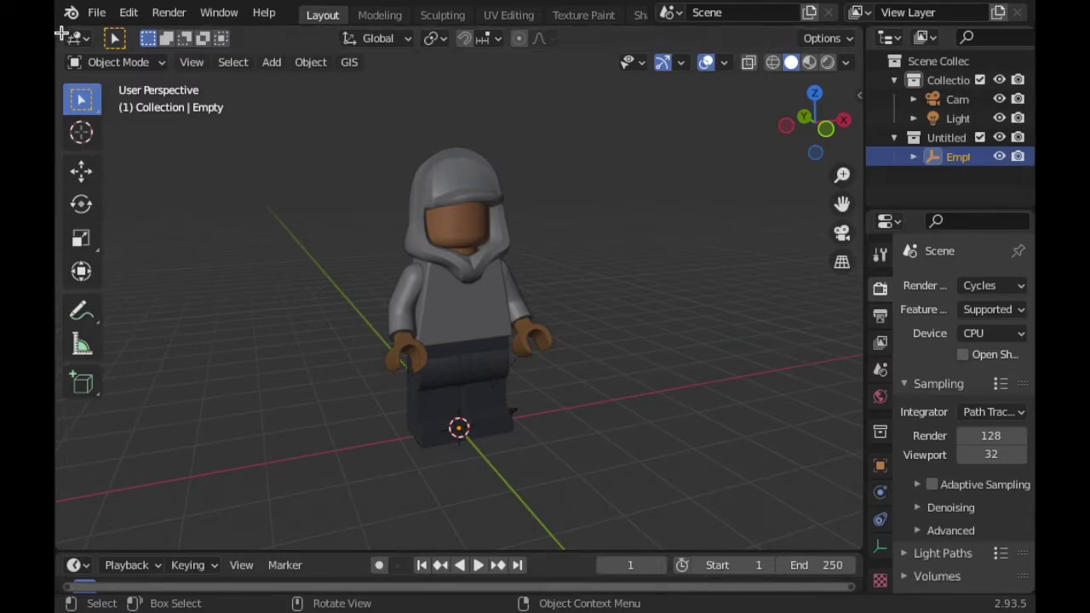
Split the 3D viewport vertically and turn the new area into a Shader Editor showing the World nodes
{"action": "left_click_drag", "start_coordinate": [61, 31], "coordinate": [386, 164]}
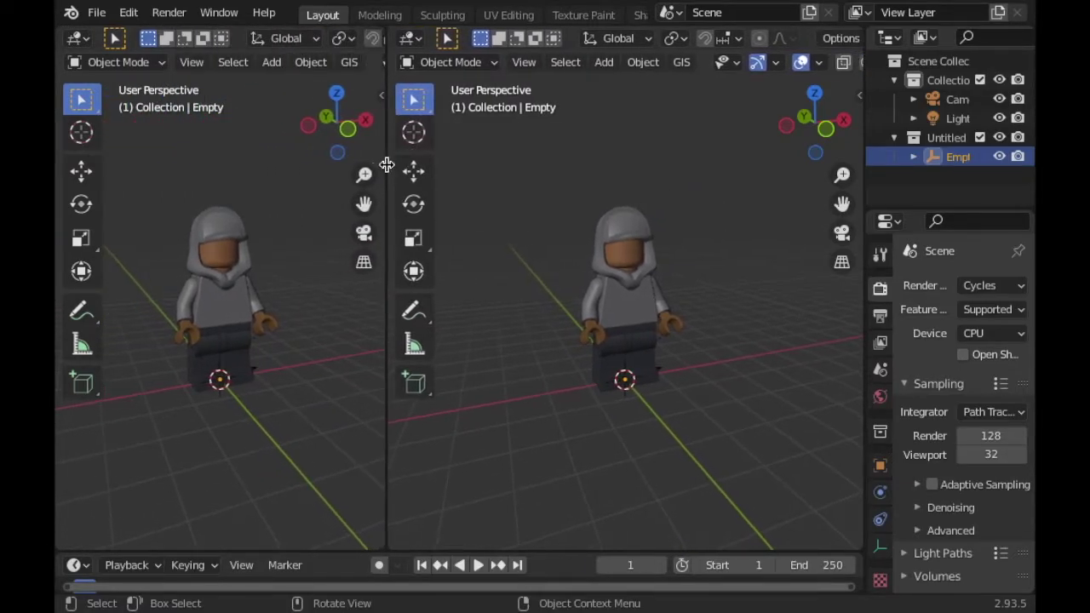
{"action": "left_click", "coordinate": [78, 38]}
{"action": "left_click", "coordinate": [102, 209]}
{"action": "key", "text": "n"}
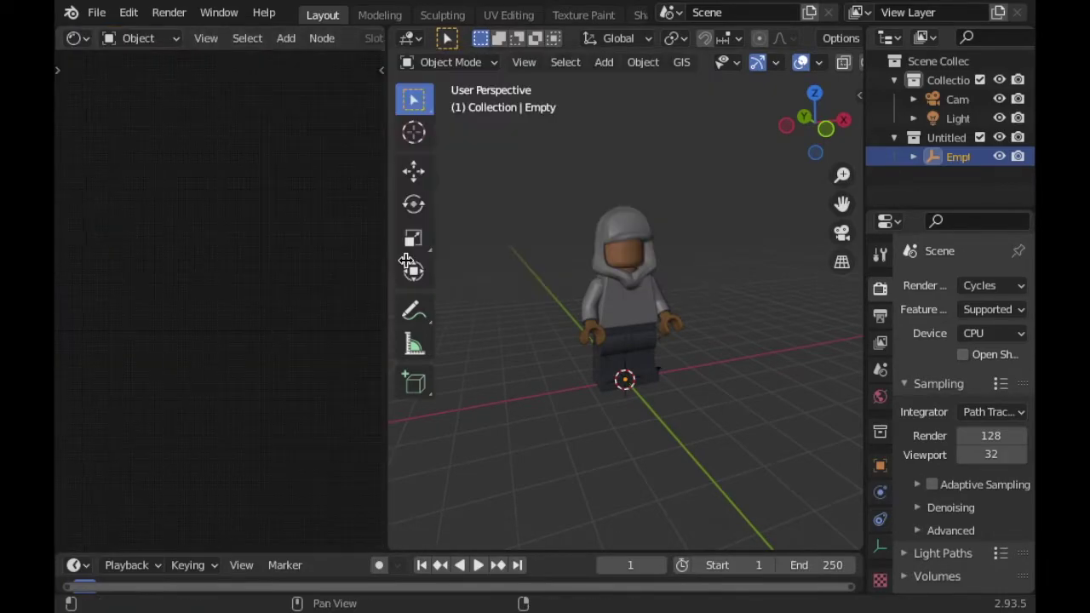
{"action": "left_click", "coordinate": [160, 35]}
{"action": "left_click", "coordinate": [154, 79]}
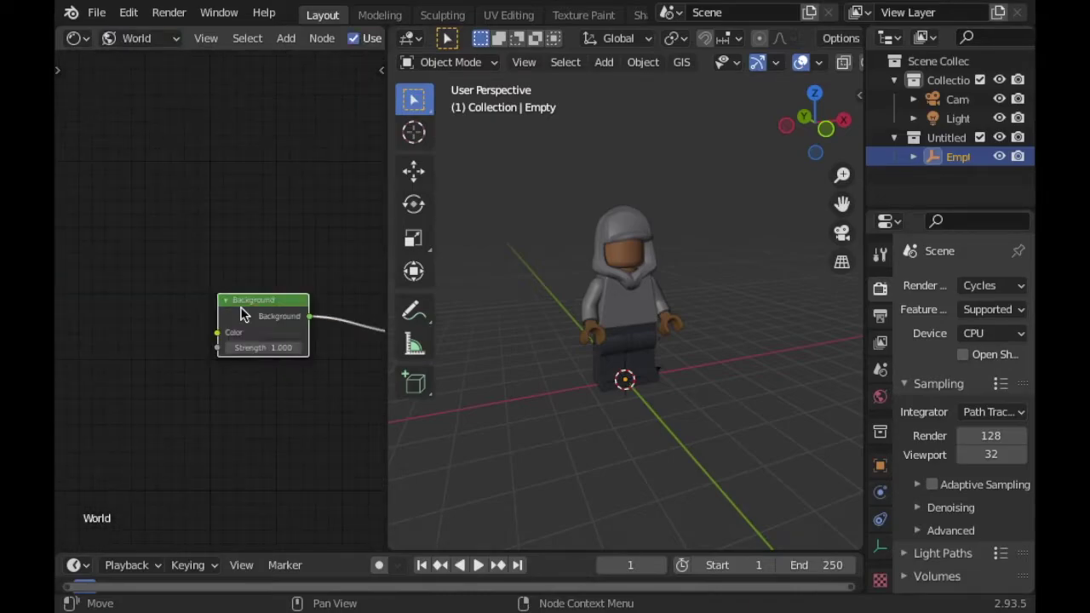
Replace the world's Background node with an Environment Texture node and connect its Color output to the World Output's Surface
{"action": "key", "text": "x"}
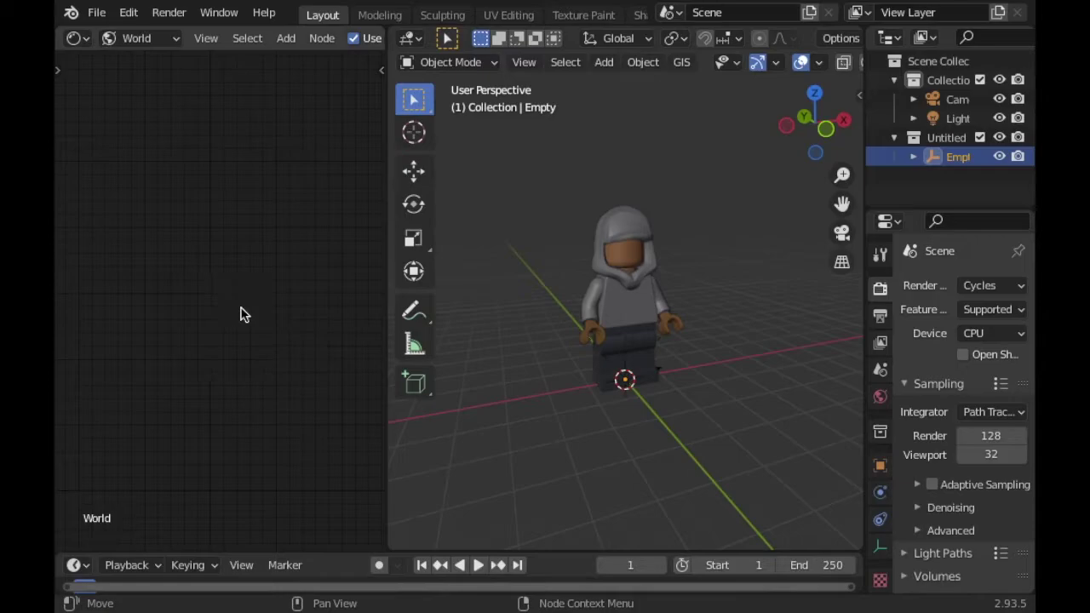
{"action": "scroll", "coordinate": [241, 311], "scroll_direction": "right", "scroll_amount": 3}
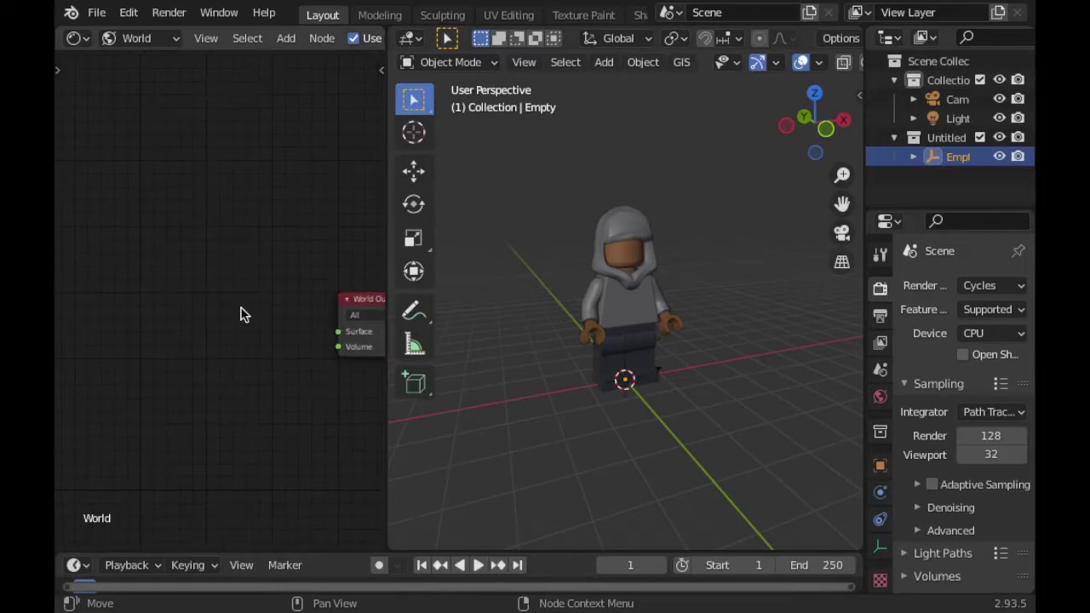
{"action": "key", "text": "shift+a"}
{"action": "mouse_move", "coordinate": [217, 336]}
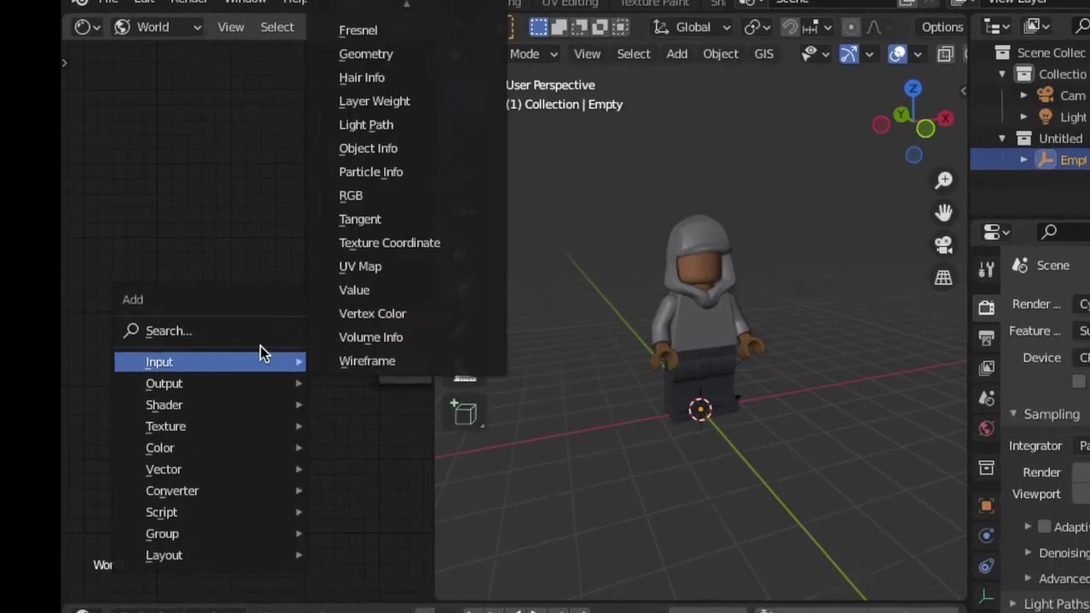
{"action": "mouse_move", "coordinate": [255, 449]}
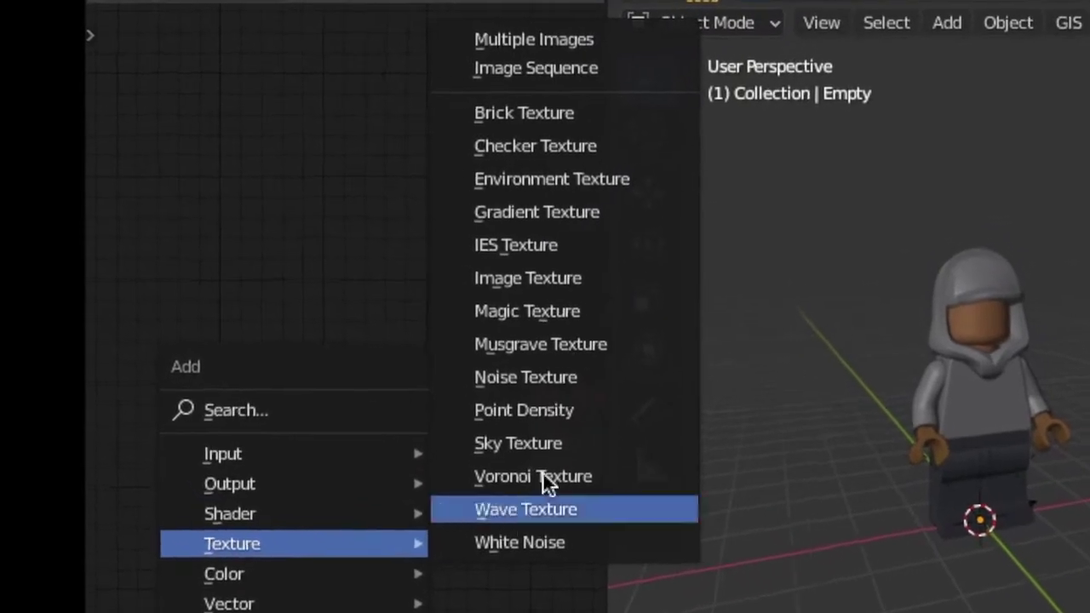
{"action": "left_click", "coordinate": [597, 185]}
{"action": "left_click", "coordinate": [133, 297]}
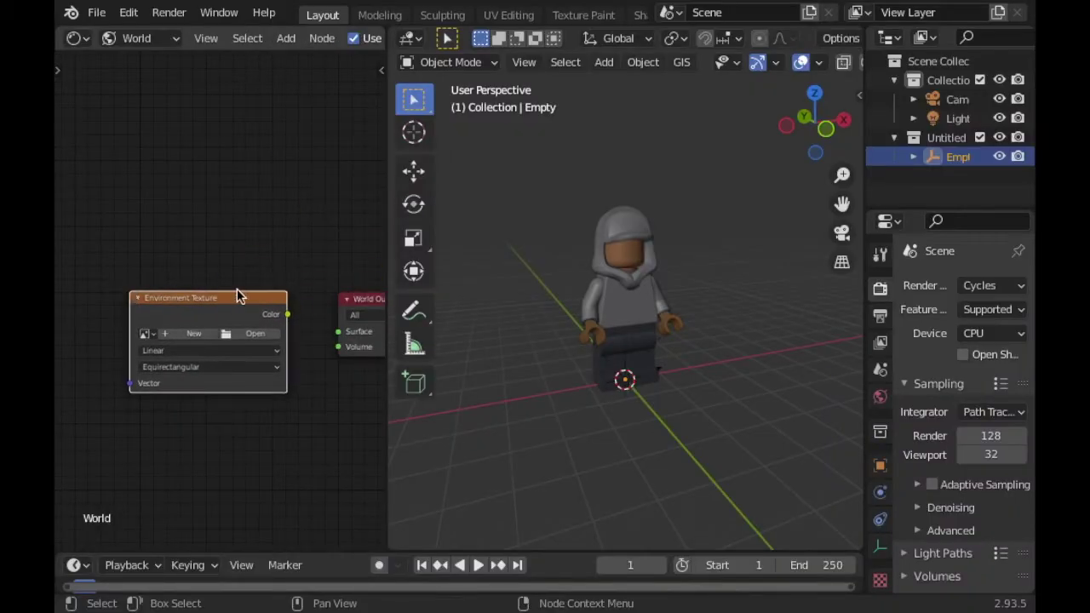
{"action": "left_click_drag", "start_coordinate": [289, 315], "coordinate": [339, 332]}
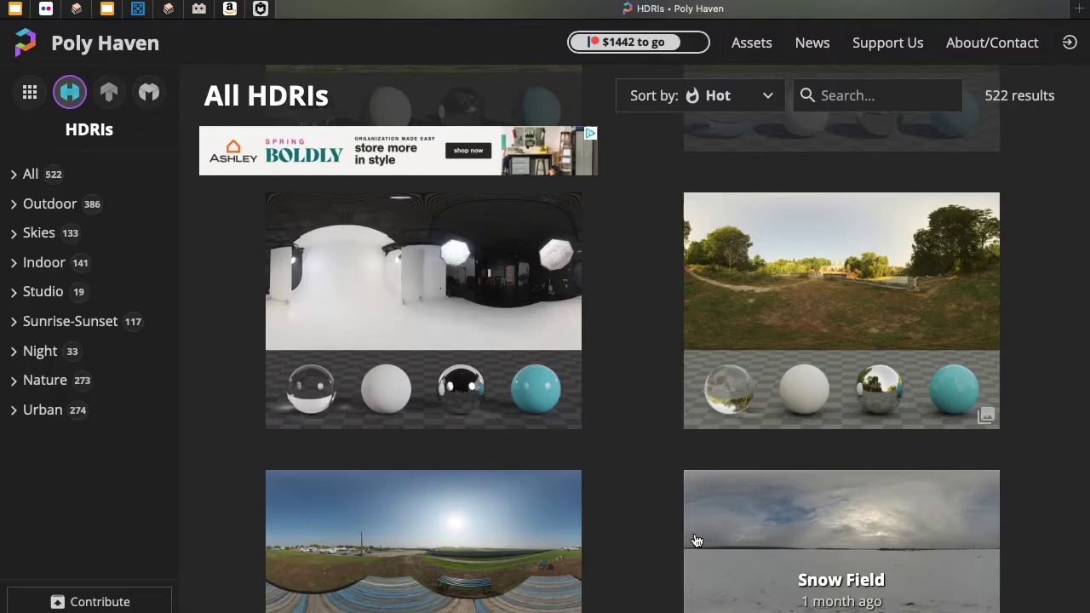
Look through Poly Haven's HDRIs and open an image from the Desktop's .hdr files in Blender's Environment Texture node
{"action": "scroll", "coordinate": [677, 542], "scroll_direction": "down", "scroll_amount": 5}
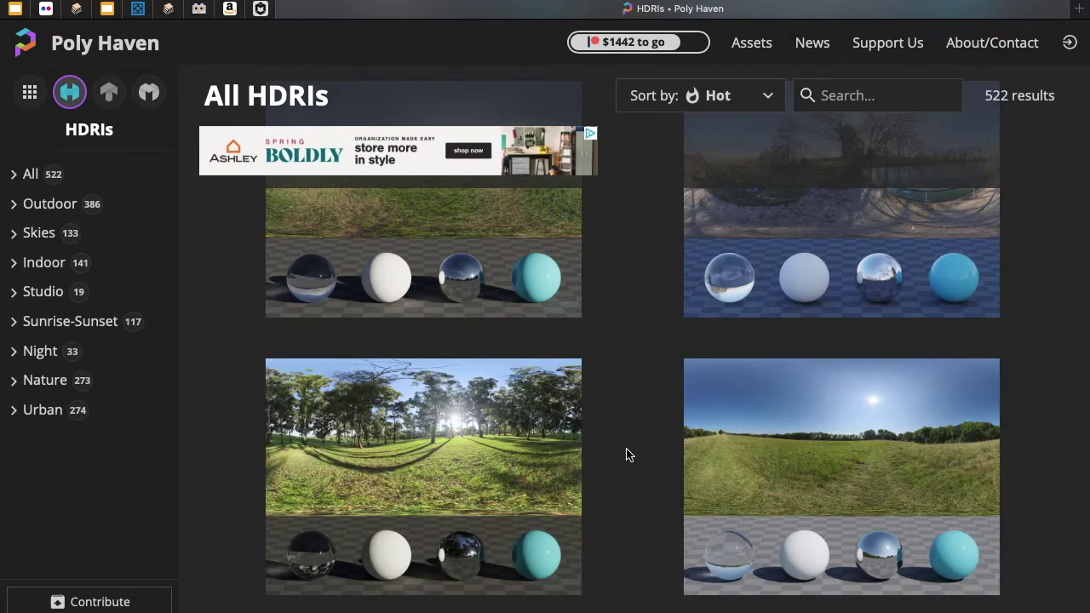
{"action": "scroll", "coordinate": [626, 455], "scroll_direction": "down", "scroll_amount": 3}
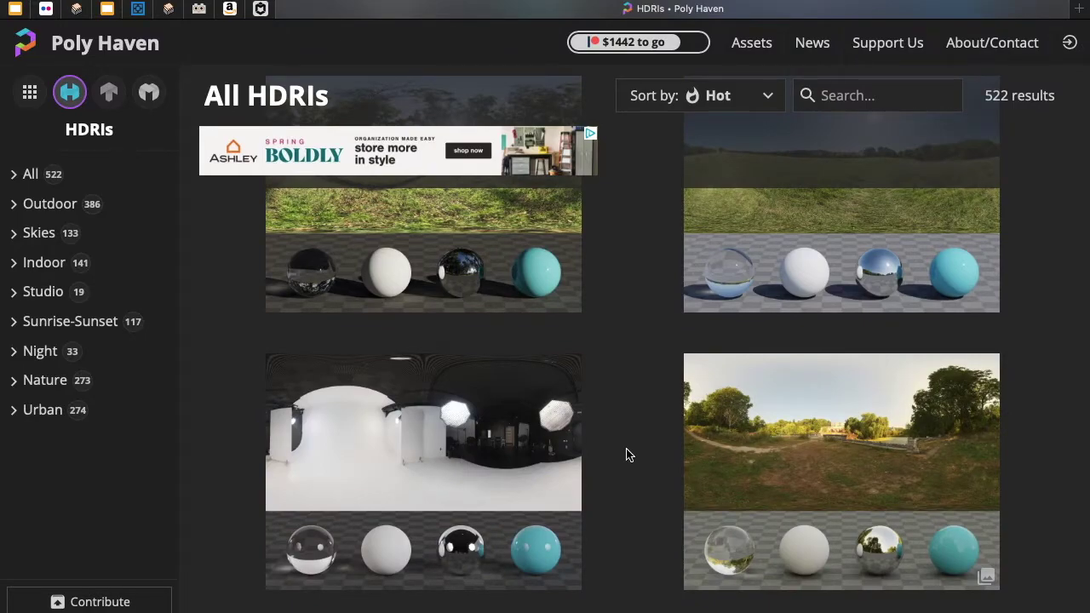
{"action": "scroll", "coordinate": [626, 455], "scroll_direction": "down", "scroll_amount": 3}
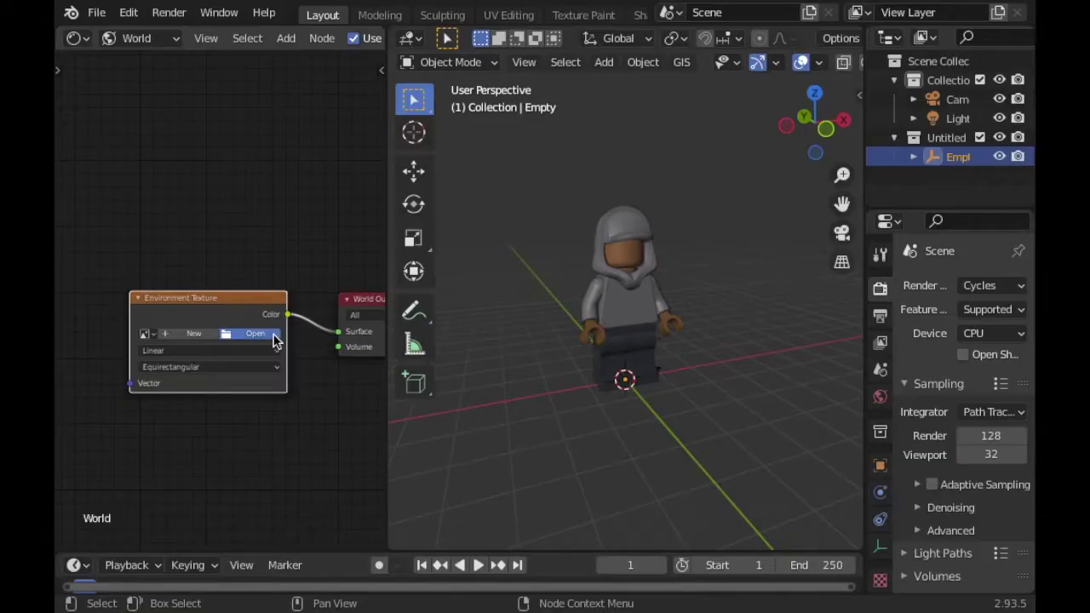
{"action": "left_click", "coordinate": [274, 341]}
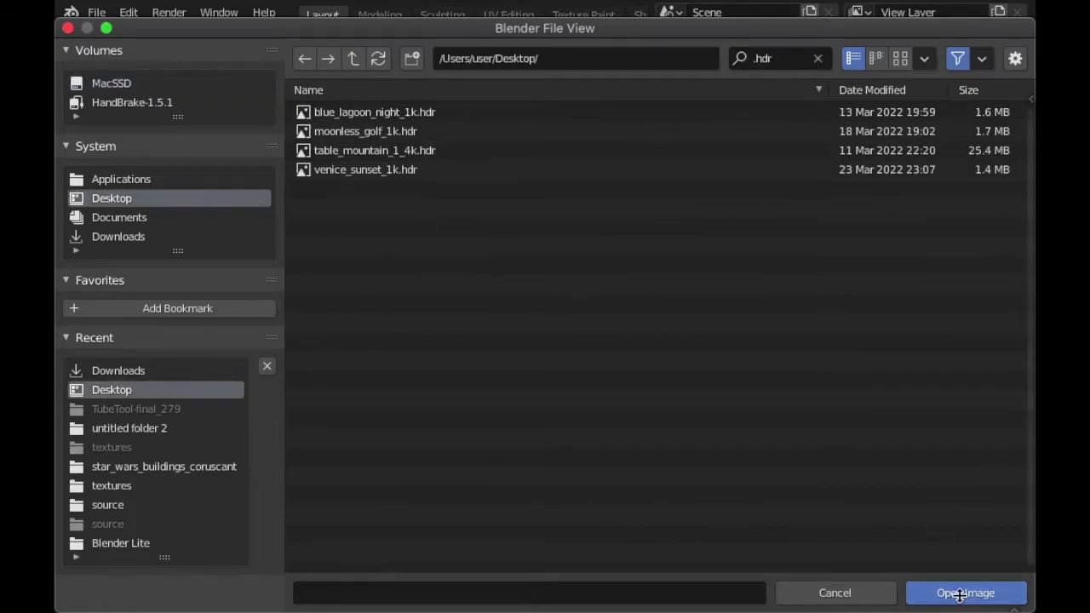
{"action": "left_click", "coordinate": [959, 592]}
Shrink the Shader Editor to a narrow strip and switch the 3D viewport to Rendered shading
{"action": "scroll", "coordinate": [558, 392], "scroll_direction": "right", "scroll_amount": 3}
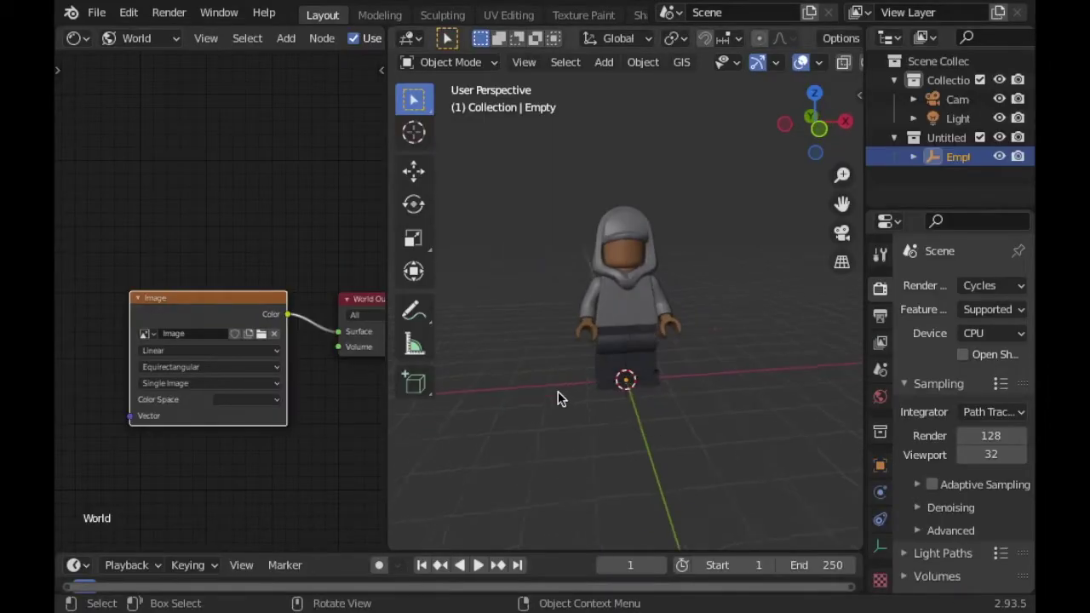
{"action": "scroll", "coordinate": [558, 392], "scroll_direction": "left", "scroll_amount": 5}
{"action": "scroll", "coordinate": [558, 392], "scroll_direction": "right", "scroll_amount": 3}
{"action": "scroll", "coordinate": [558, 392], "scroll_direction": "right", "scroll_amount": 3}
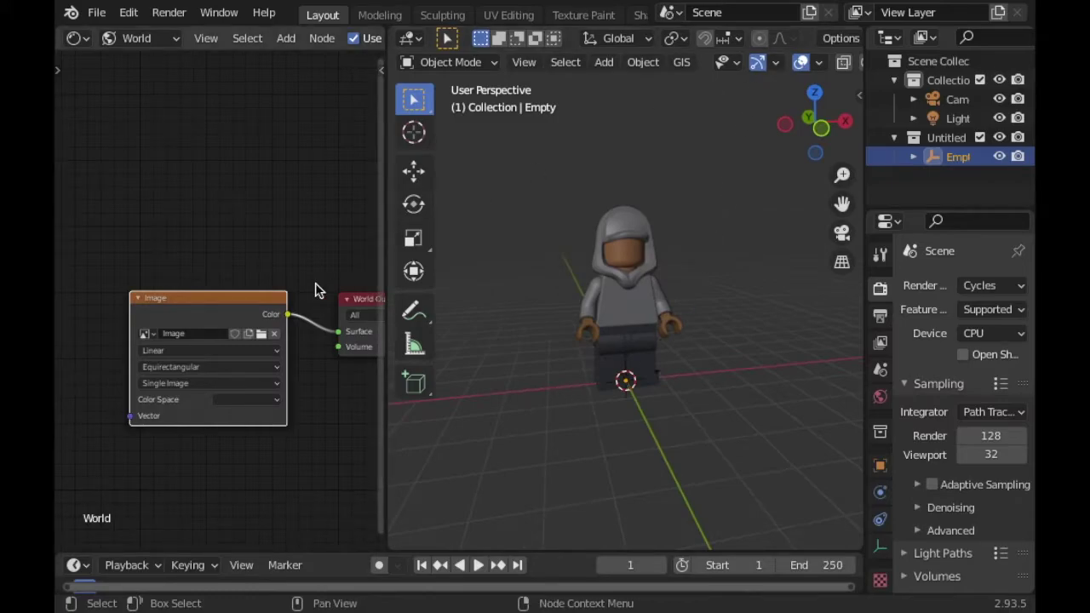
{"action": "left_click_drag", "start_coordinate": [381, 295], "coordinate": [57, 298]}
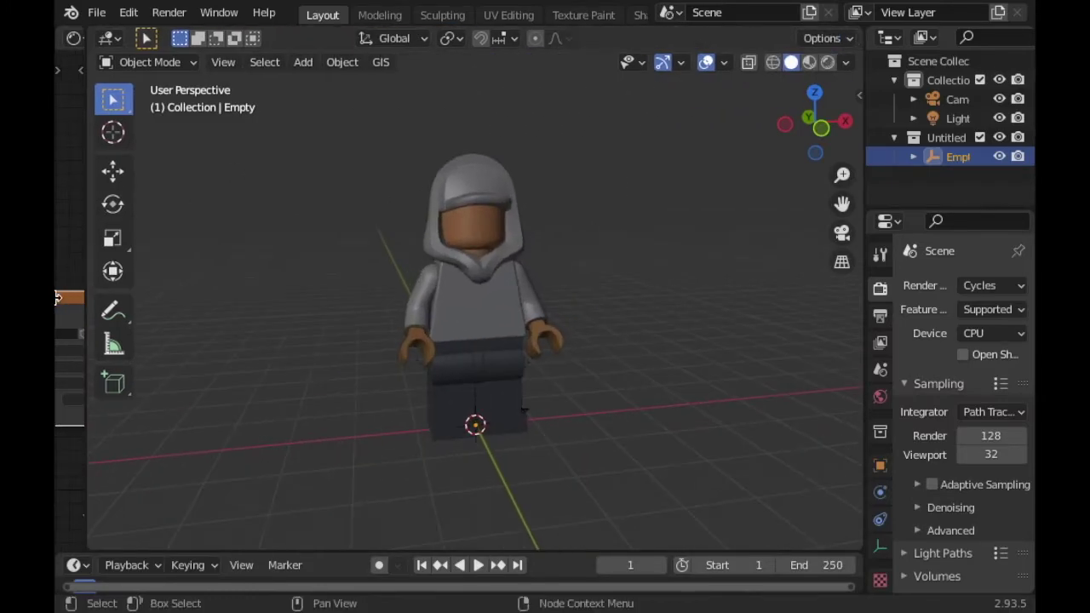
{"action": "left_click", "coordinate": [828, 63]}
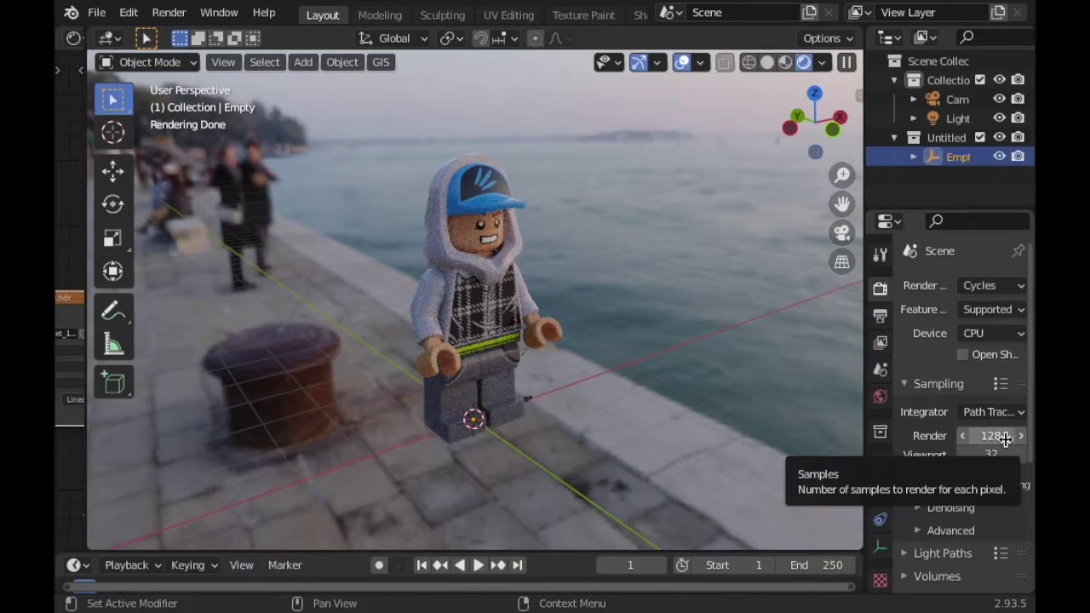
Set the render samples to 32 and enable adaptive sampling and render denoising
{"action": "left_click_drag", "start_coordinate": [1008, 435], "coordinate": [990, 440]}
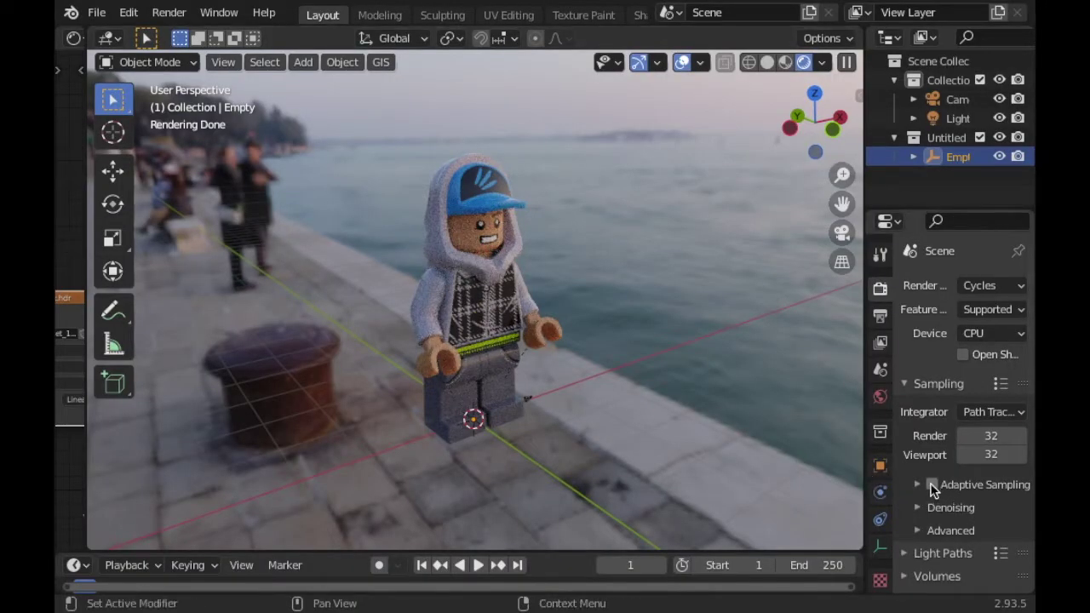
{"action": "left_click", "coordinate": [931, 483]}
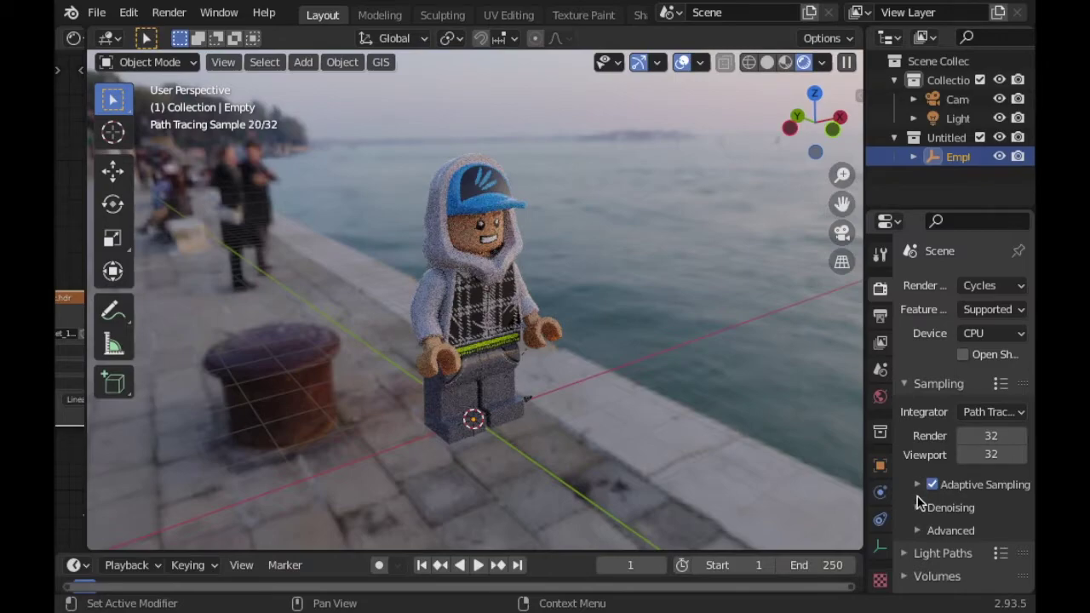
{"action": "left_click", "coordinate": [918, 508]}
{"action": "scroll", "coordinate": [921, 509], "scroll_direction": "down", "scroll_amount": 2}
{"action": "left_click", "coordinate": [963, 456]}
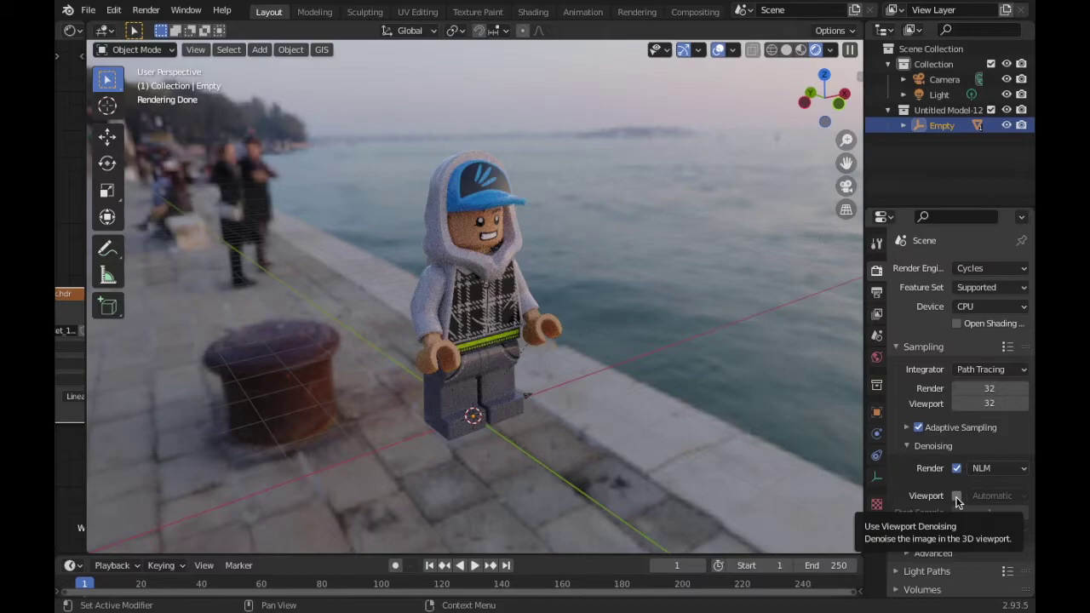
Check the Auto Tile Size add-on in the preferences and turn on Auto Tile Size in the render performance settings
{"action": "scroll", "coordinate": [957, 503], "scroll_direction": "down", "scroll_amount": 5}
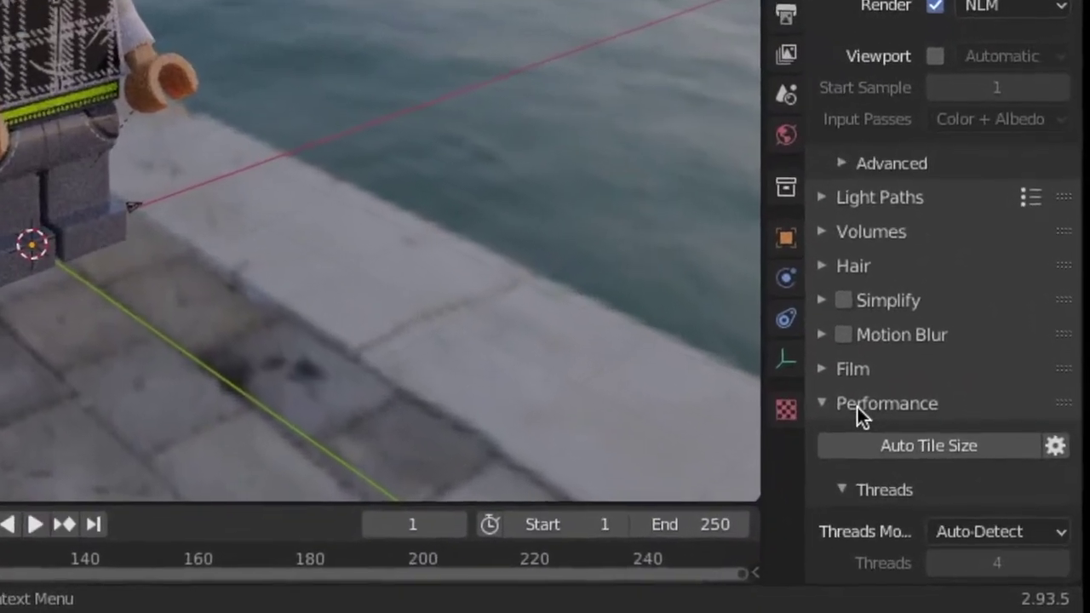
{"action": "scroll", "coordinate": [849, 391], "scroll_direction": "down", "scroll_amount": 8}
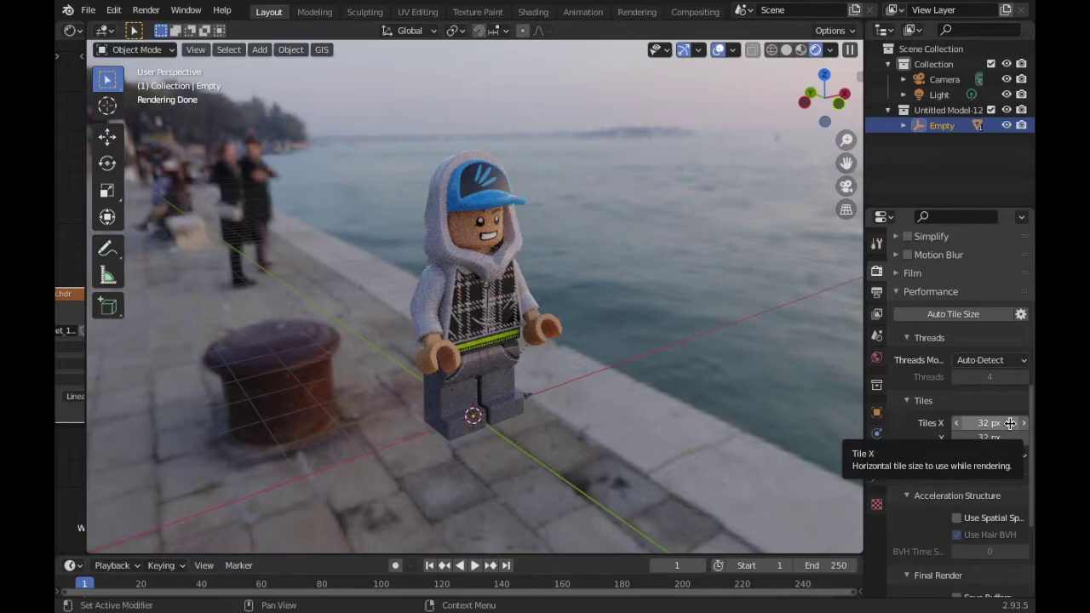
{"action": "left_click", "coordinate": [91, 10]}
{"action": "left_click", "coordinate": [142, 230]}
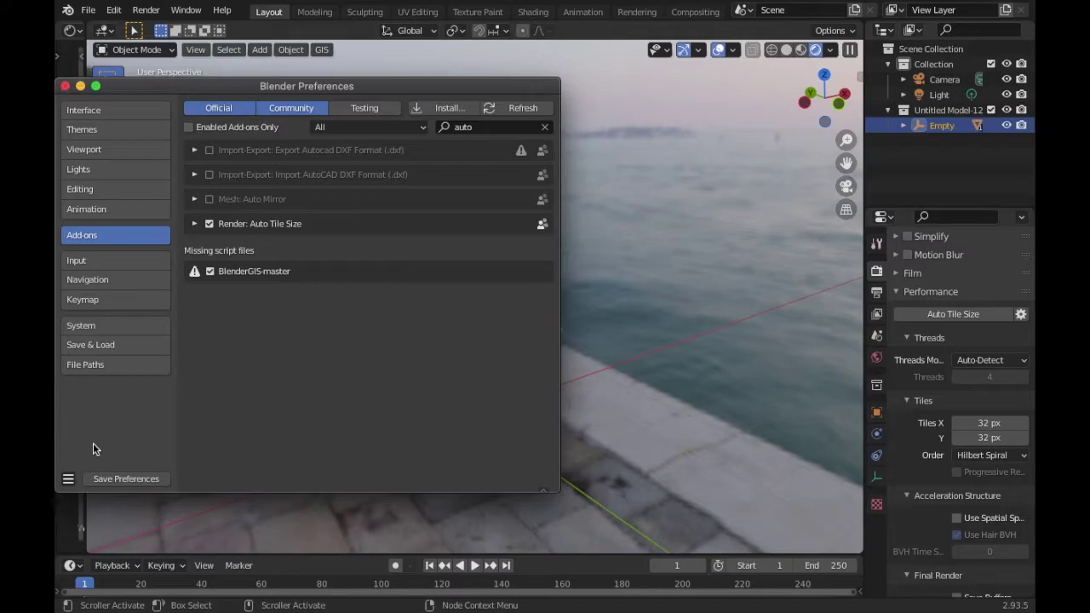
{"action": "left_click", "coordinate": [65, 86]}
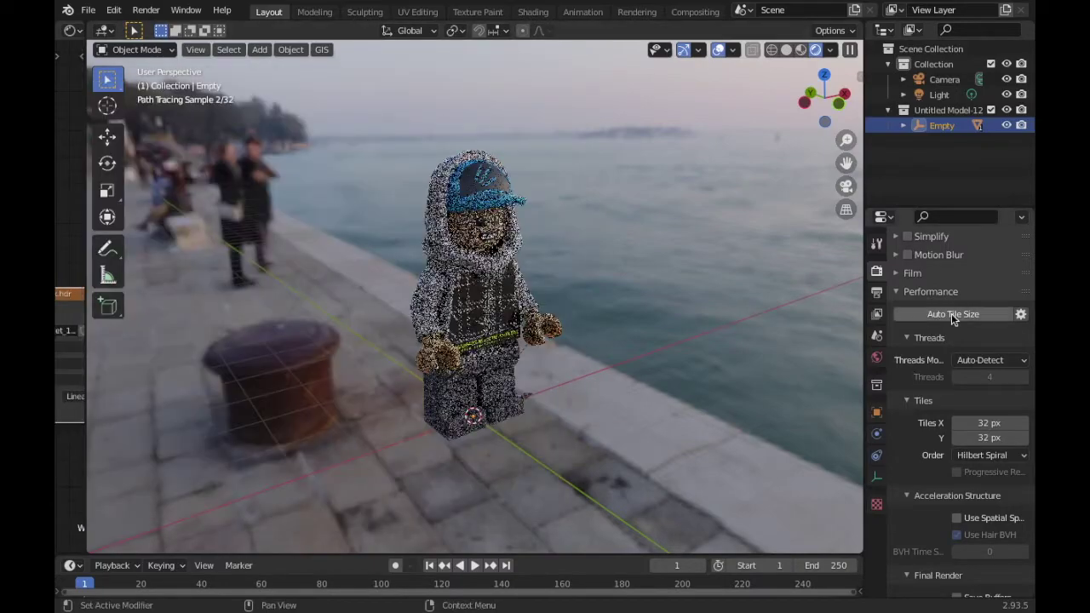
{"action": "left_click", "coordinate": [980, 315]}
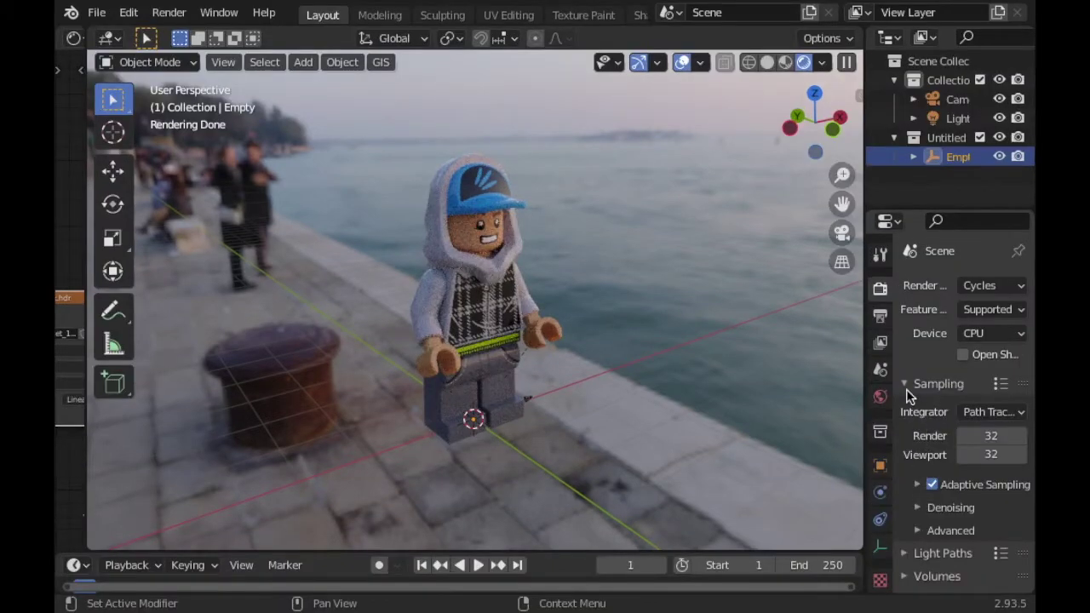
Set the output resolution to 1280 × 720 px
{"action": "left_click", "coordinate": [905, 383]}
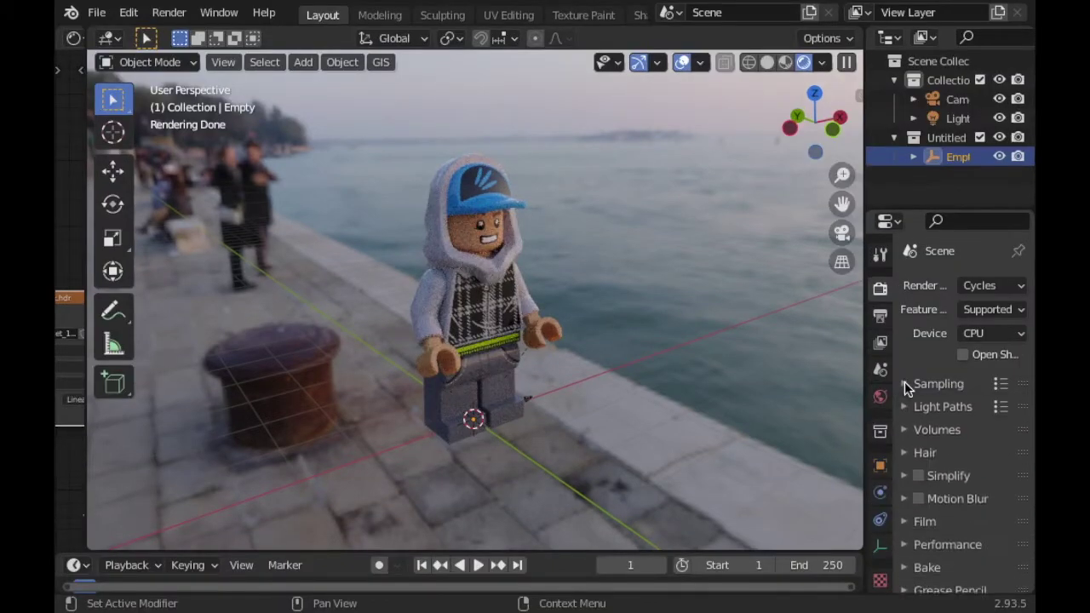
{"action": "left_click", "coordinate": [881, 316]}
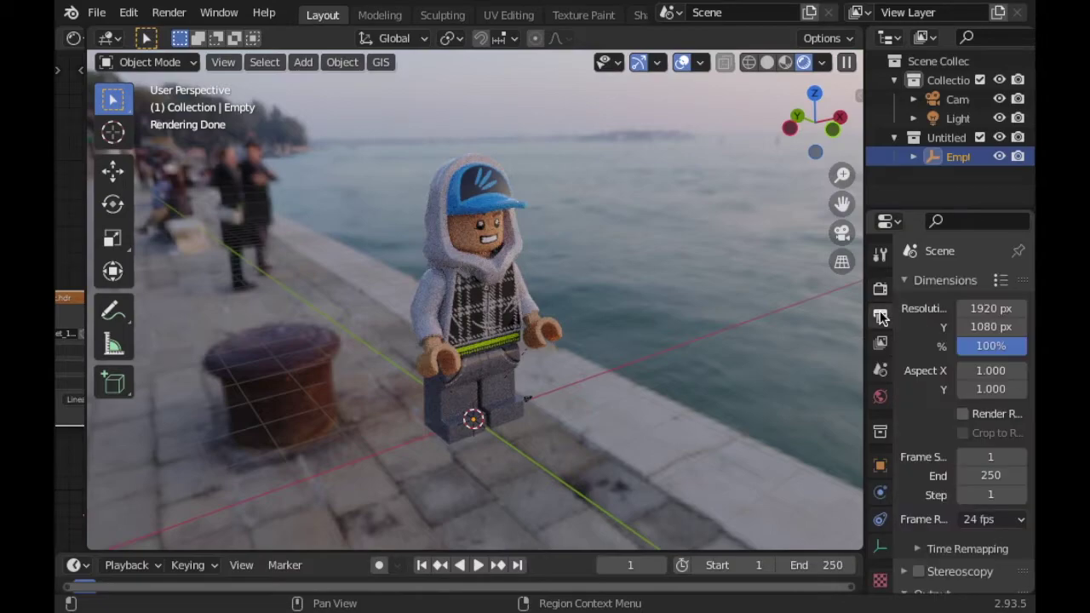
{"action": "left_click", "coordinate": [971, 308]}
{"action": "key", "text": "BackSpace"}
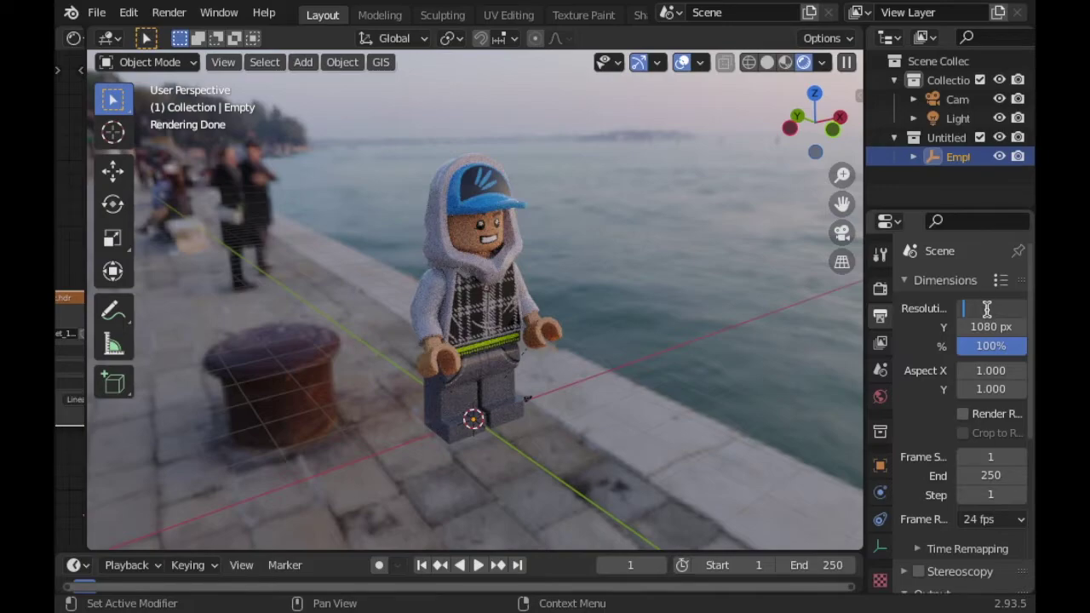
{"action": "type", "text": "1280"}
{"action": "key", "text": "Tab"}
{"action": "key", "text": "BackSpace"}
{"action": "type", "text": "720"}
{"action": "key", "text": "Return"}
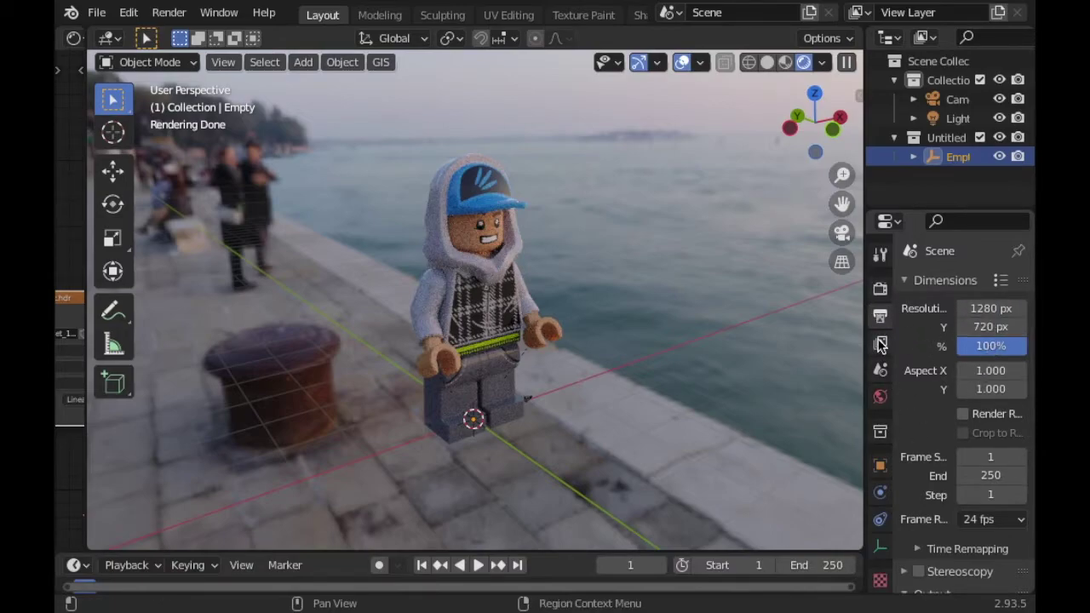
Change the output frame rate to a custom 18 FPS
{"action": "scroll", "coordinate": [908, 342], "scroll_direction": "down", "scroll_amount": 2}
{"action": "scroll", "coordinate": [909, 343], "scroll_direction": "up", "scroll_amount": 2}
{"action": "scroll", "coordinate": [937, 358], "scroll_direction": "down", "scroll_amount": 4}
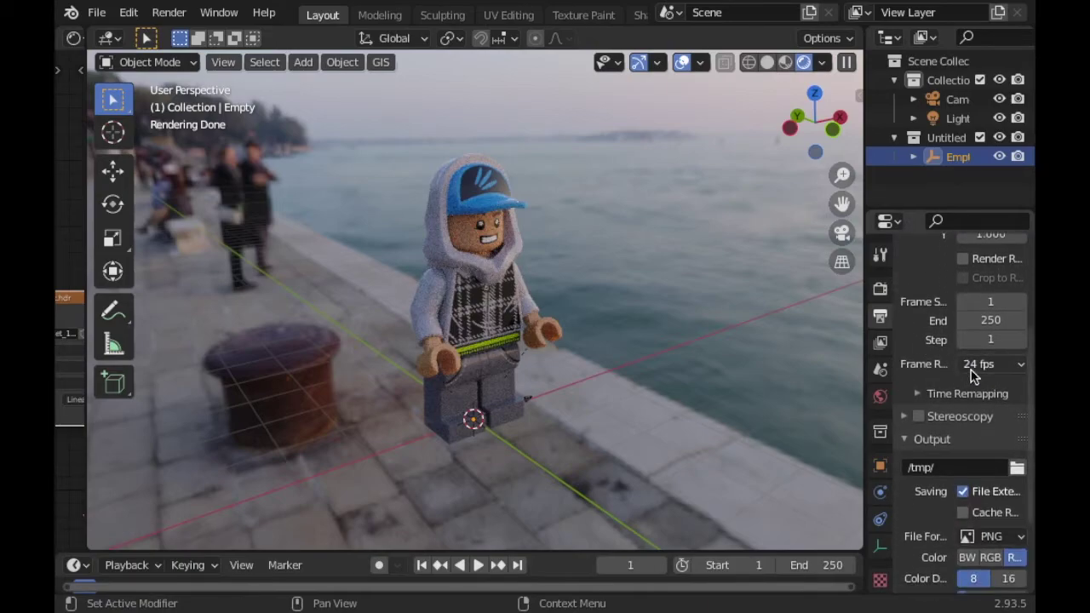
{"action": "left_click", "coordinate": [1005, 367]}
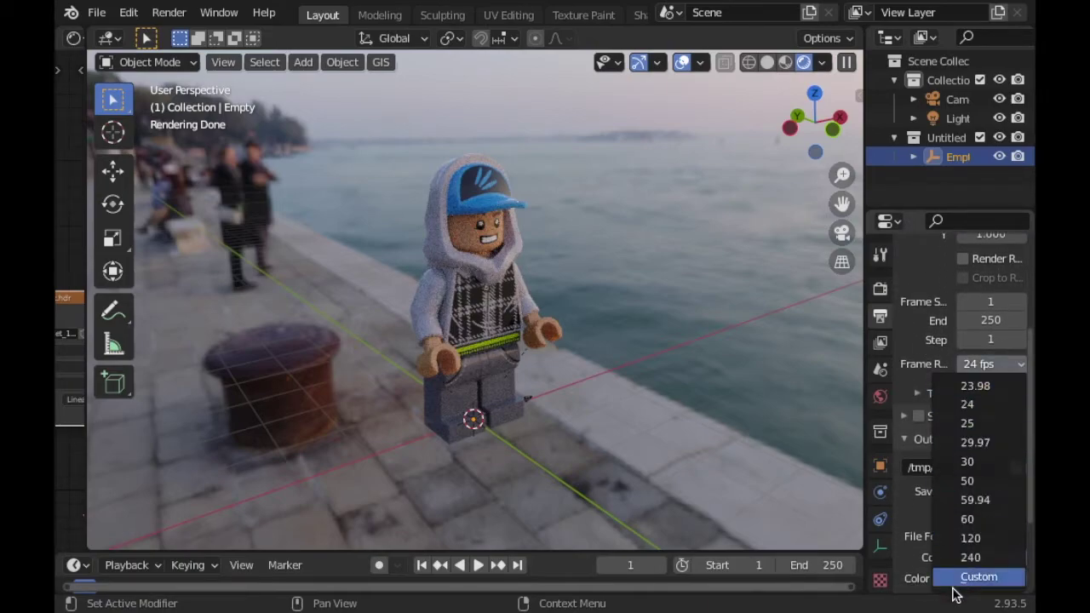
{"action": "left_click", "coordinate": [958, 579]}
{"action": "left_click", "coordinate": [972, 386]}
{"action": "key", "text": "BackSpace"}
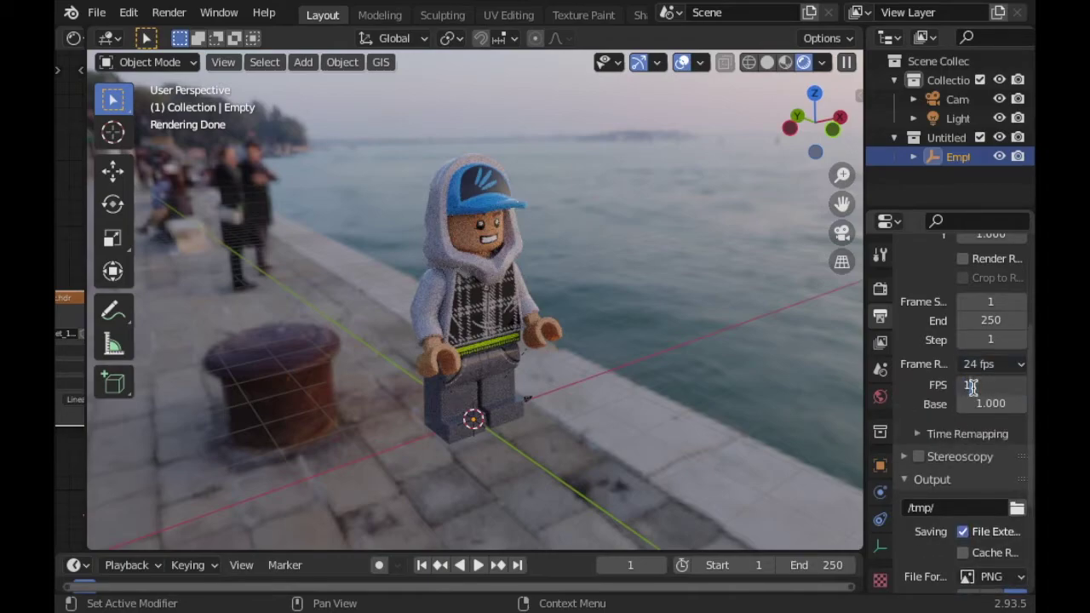
{"action": "type", "text": "18"}
{"action": "key", "text": "Return"}
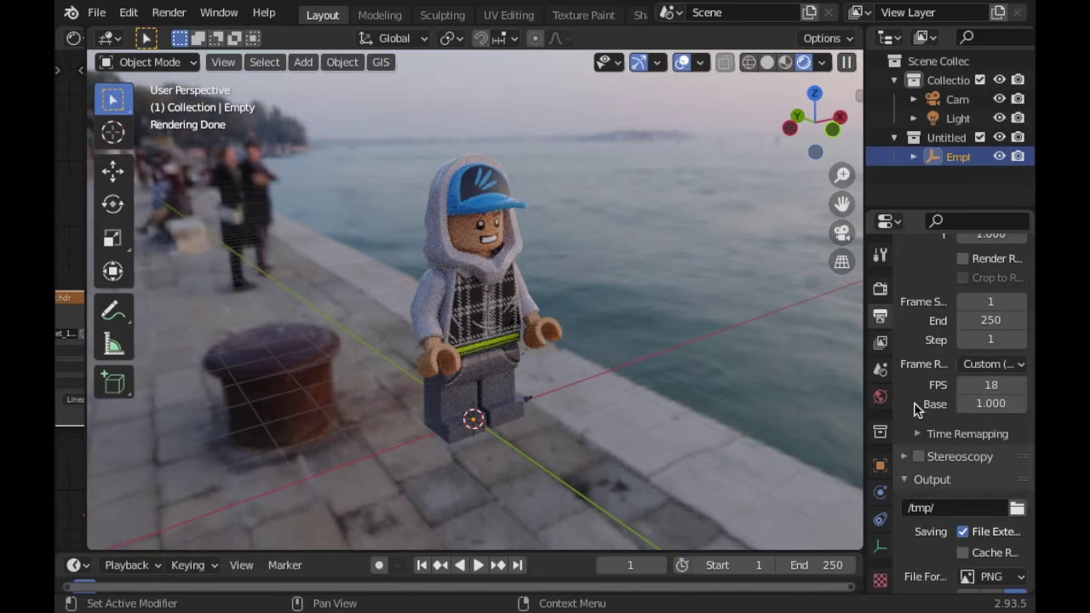
Render the current frame as a still image
{"action": "scroll", "coordinate": [911, 425], "scroll_direction": "down", "scroll_amount": 5}
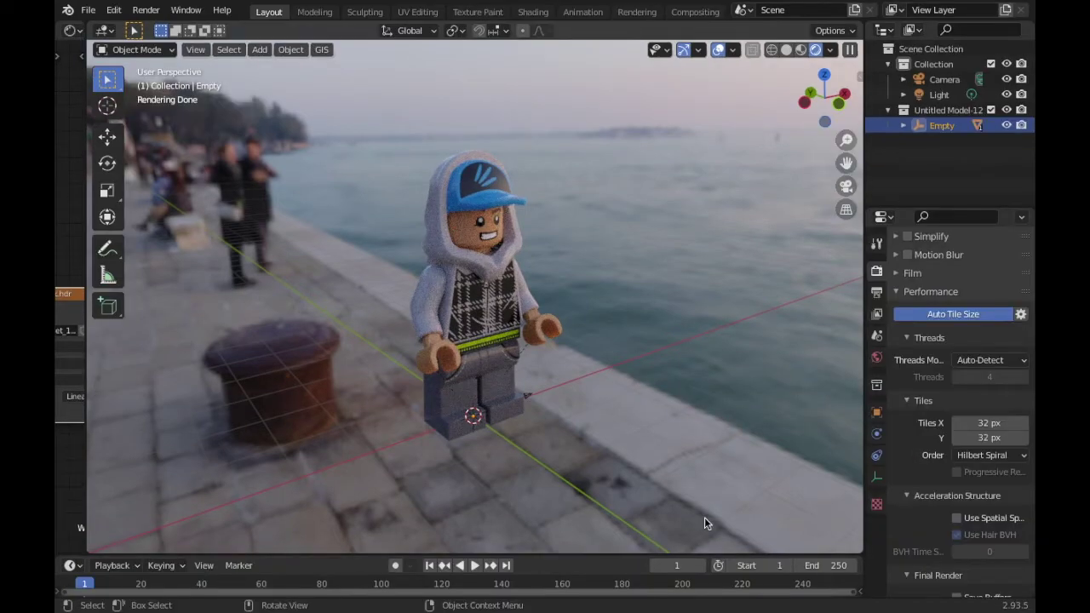
{"action": "left_click", "coordinate": [145, 10]}
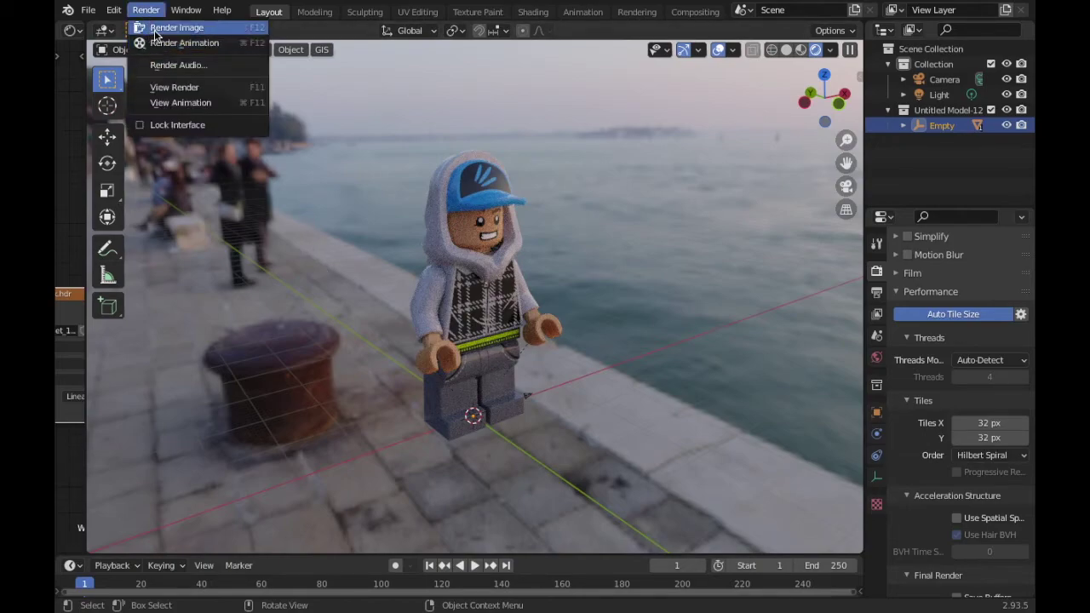
{"action": "left_click", "coordinate": [156, 32]}
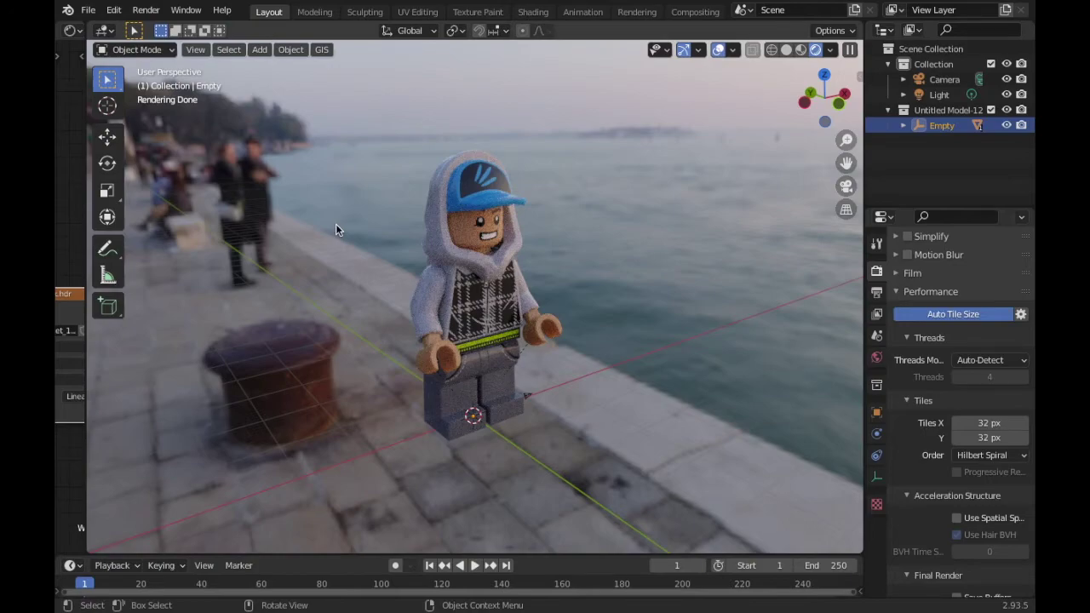